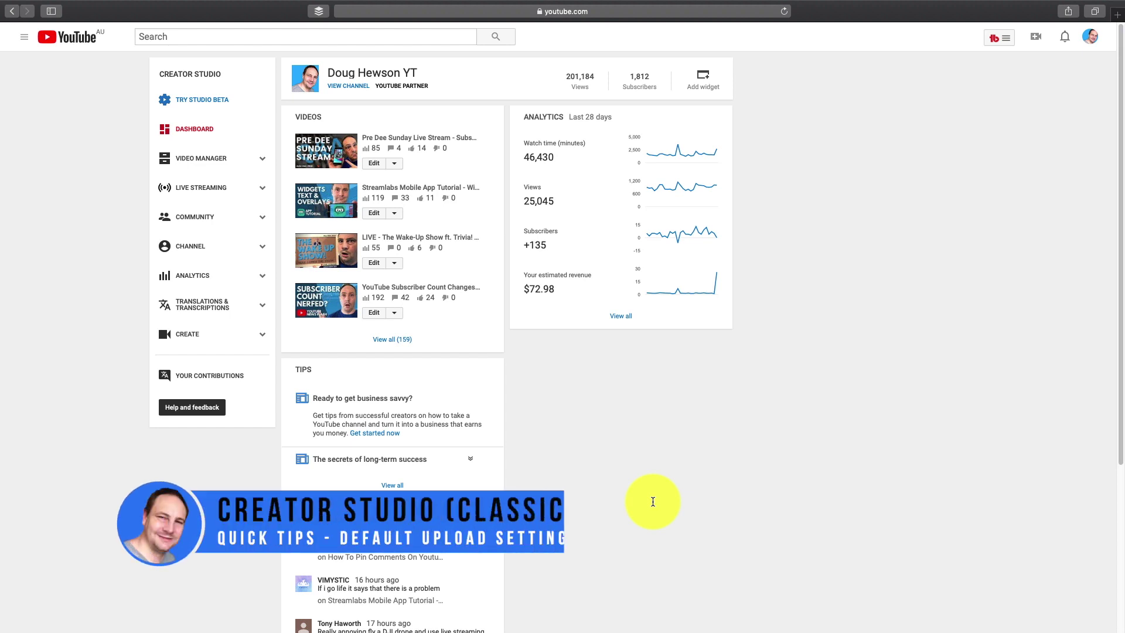
# Go to Channel > Upload defaults, showing Public privacy, Howto & Style and Standard YouTube License
pyautogui.moveTo(420, 238); pyautogui.dragTo(419, 214)
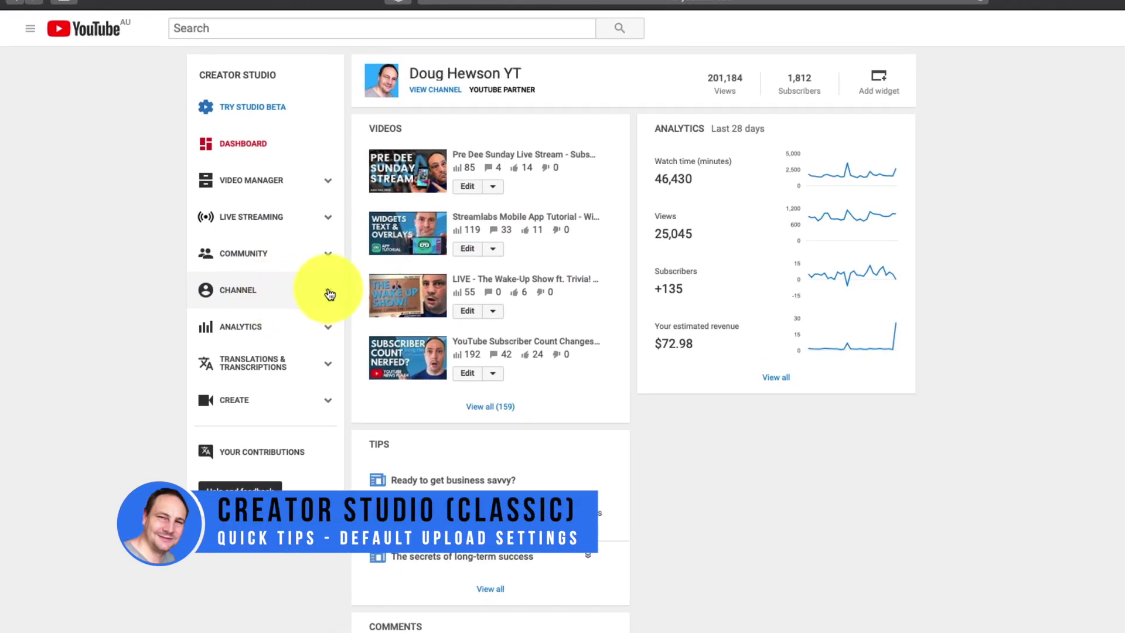
pyautogui.click(223, 290)
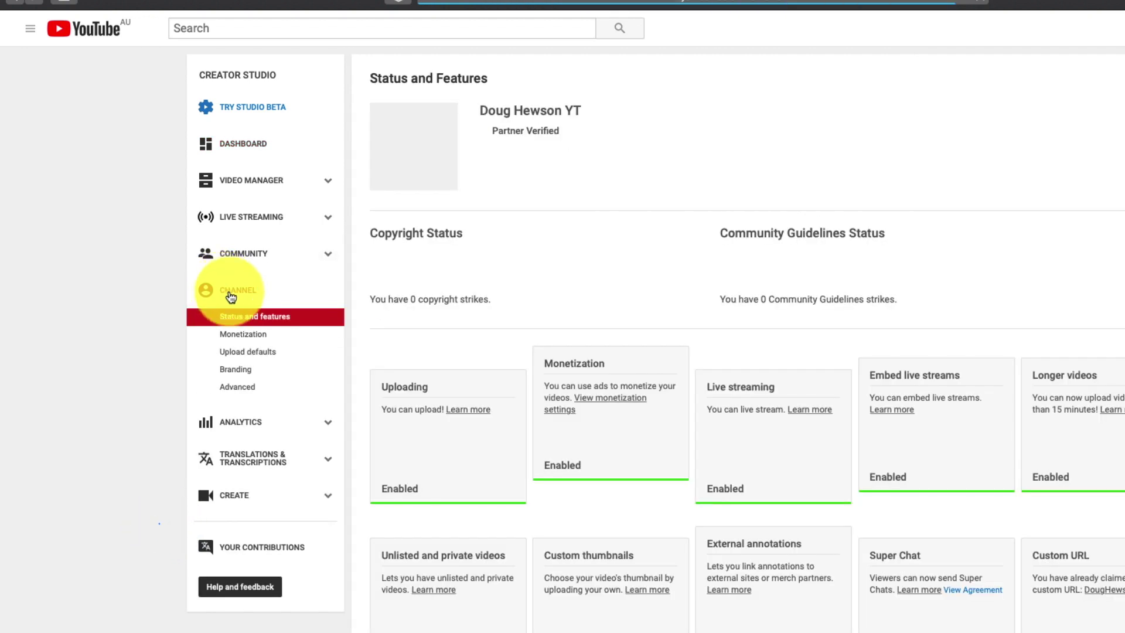
pyautogui.click(258, 354)
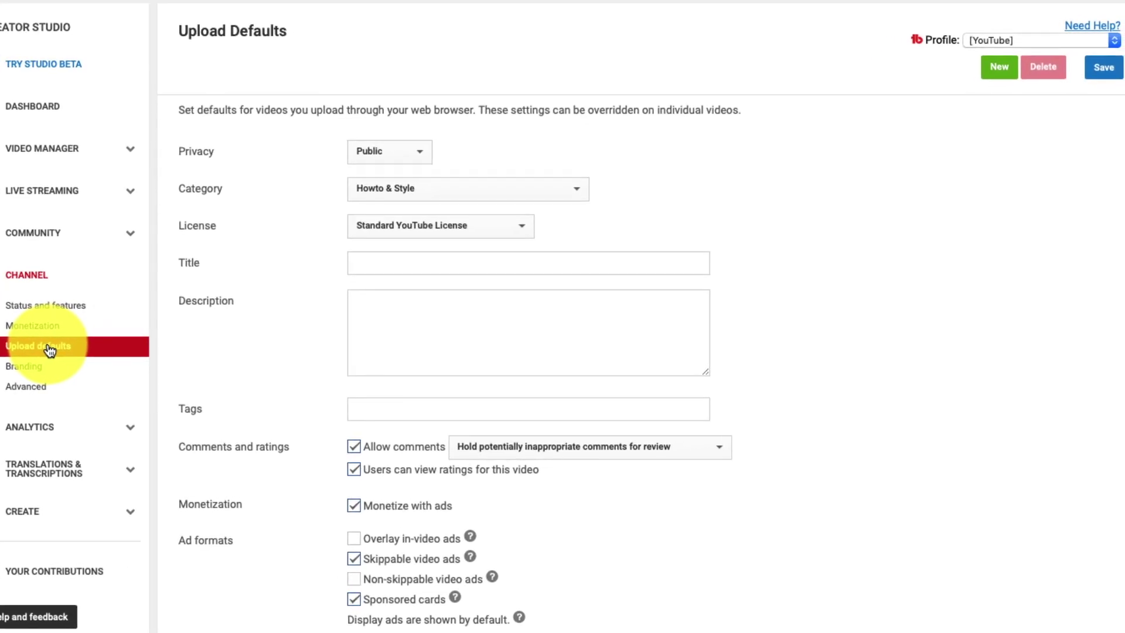
pyautogui.click(411, 152)
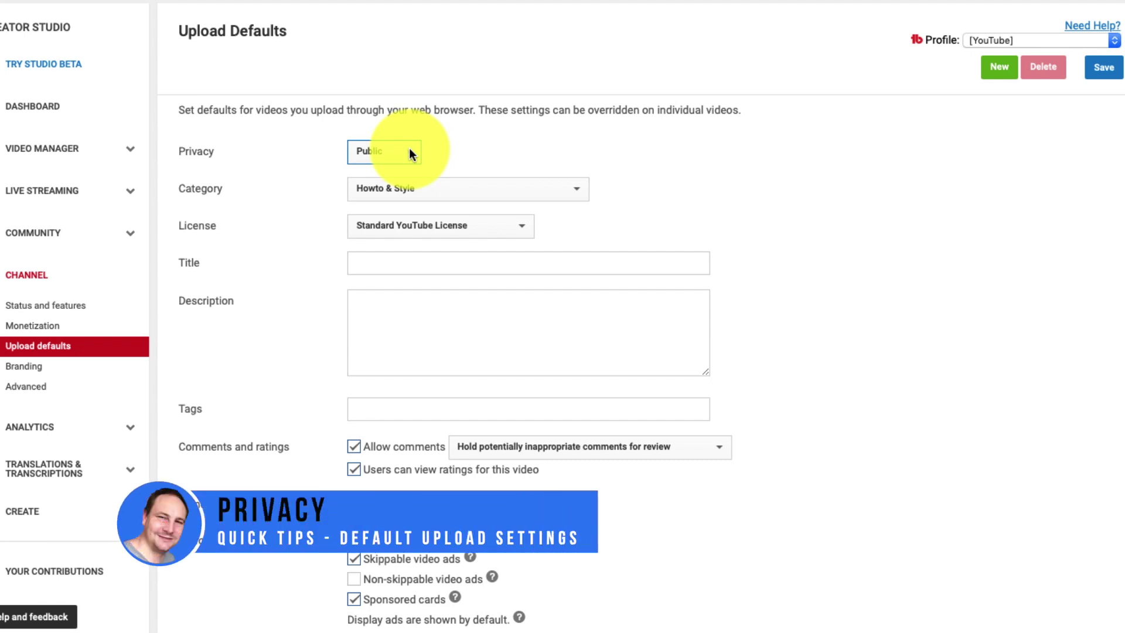
pyautogui.click(410, 151)
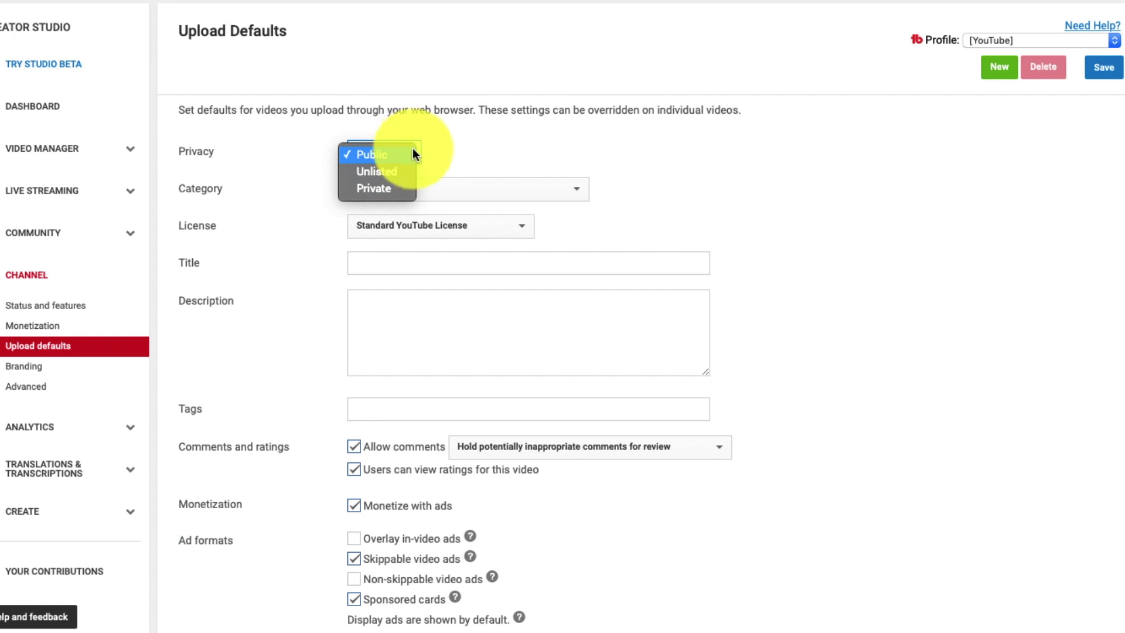
pyautogui.click(493, 152)
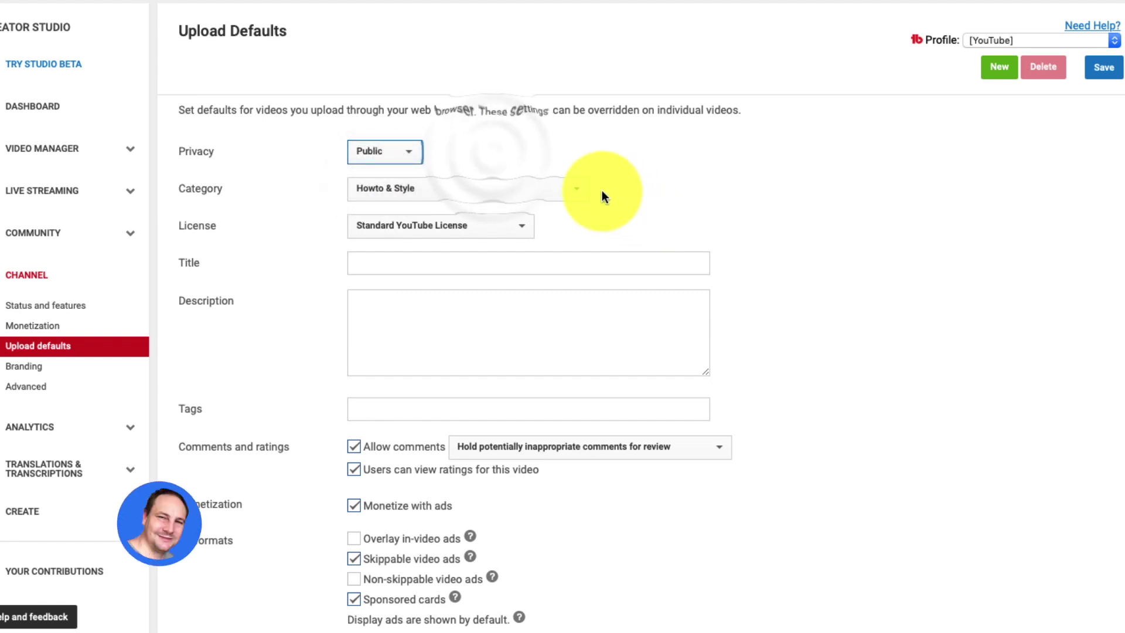
pyautogui.click(576, 188)
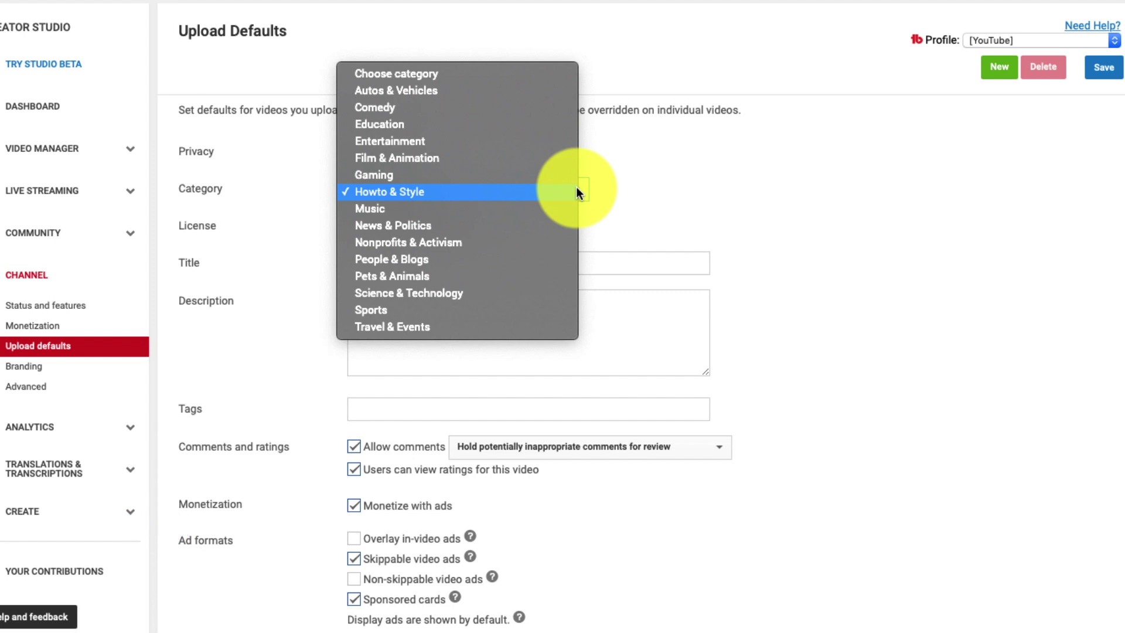
pyautogui.click(577, 192)
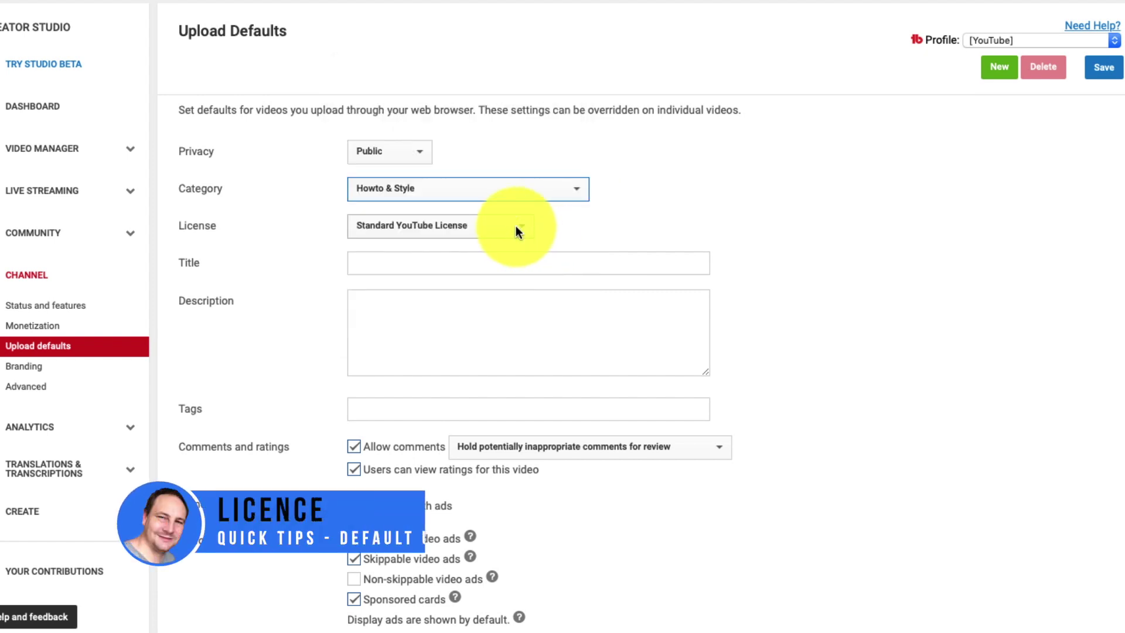
pyautogui.click(516, 226)
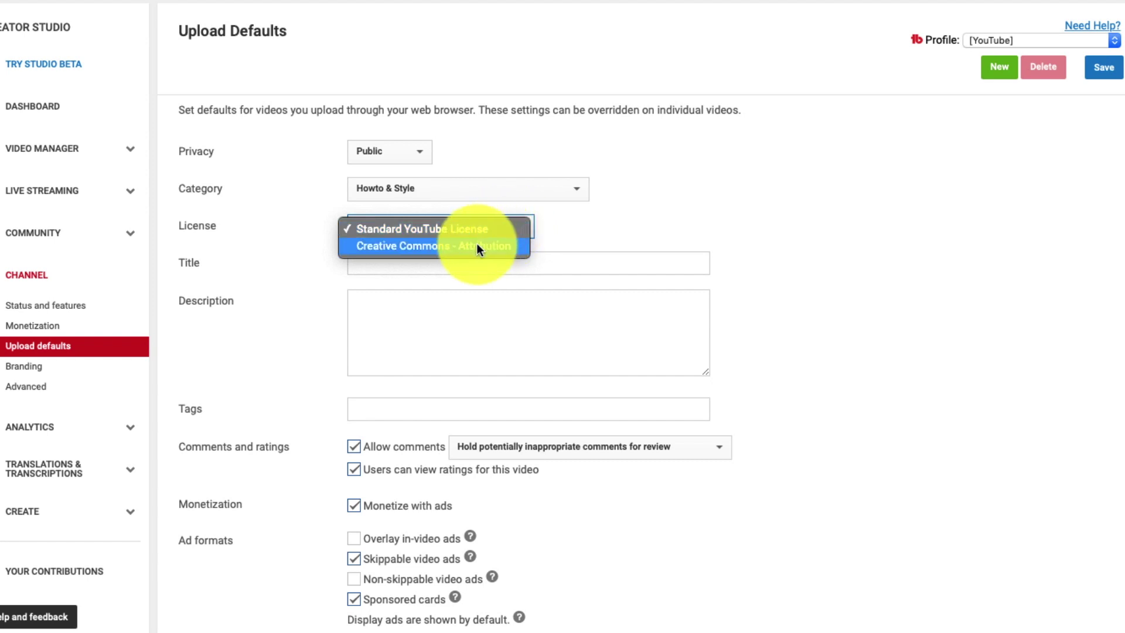
pyautogui.click(671, 232)
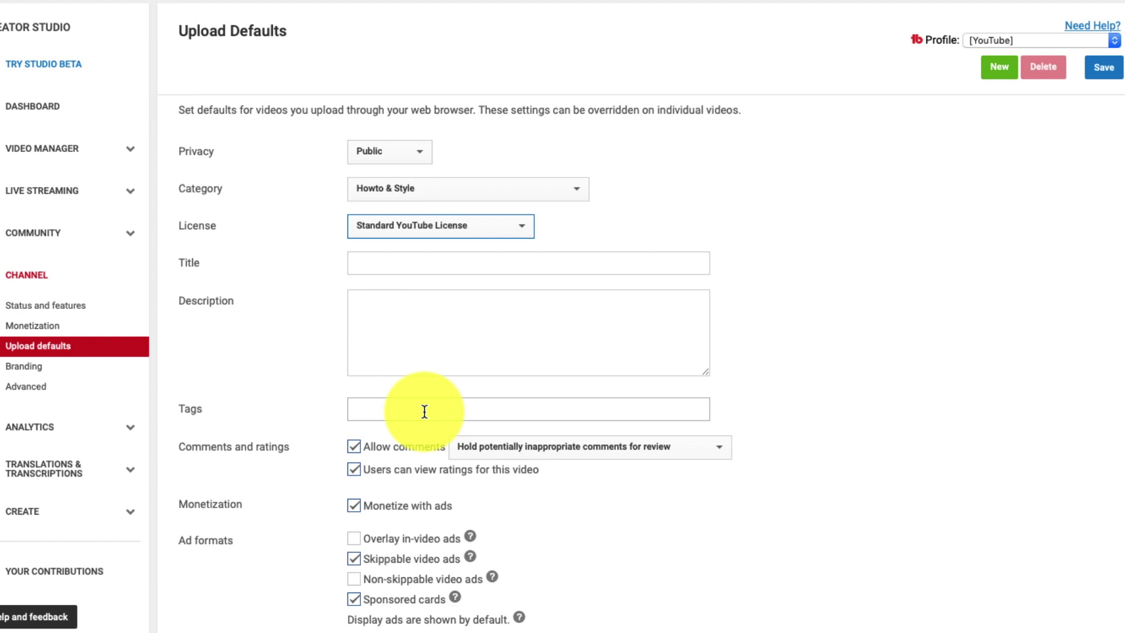
# Keep the comments default at 'Hold potentially inappropriate comments for review'
pyautogui.scroll(-3, 424, 412)
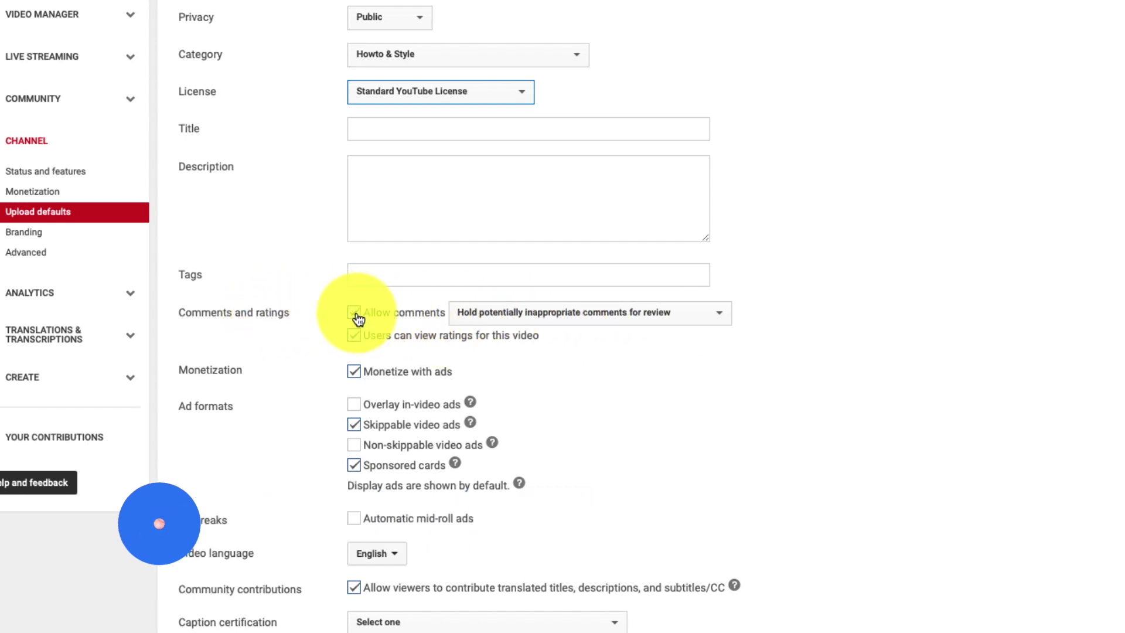
pyautogui.click(715, 315)
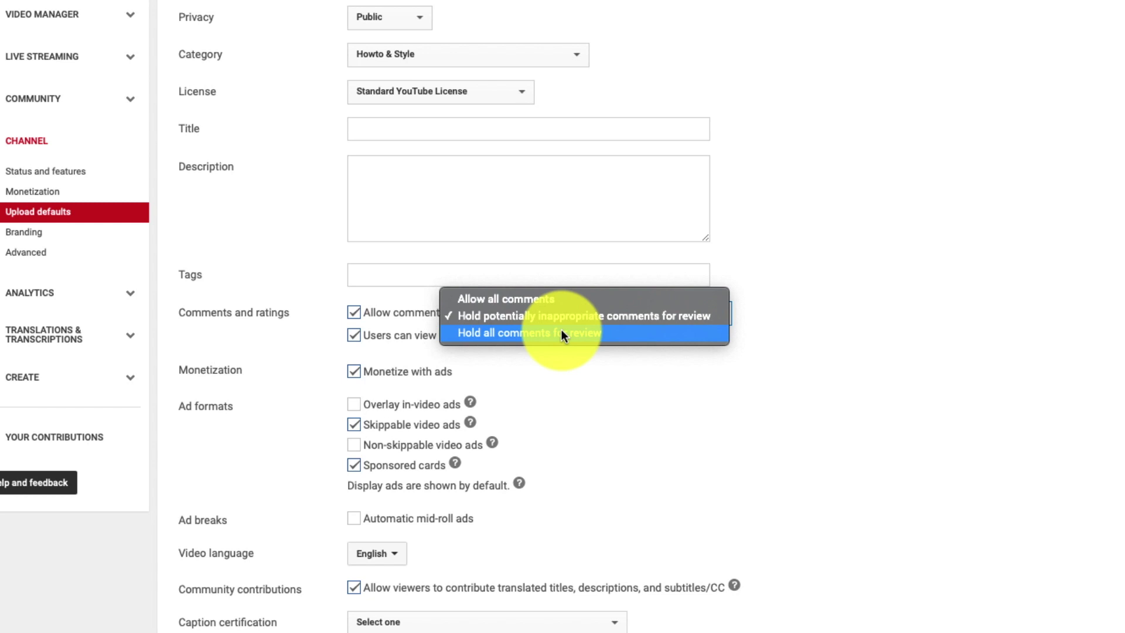
pyautogui.click(687, 315)
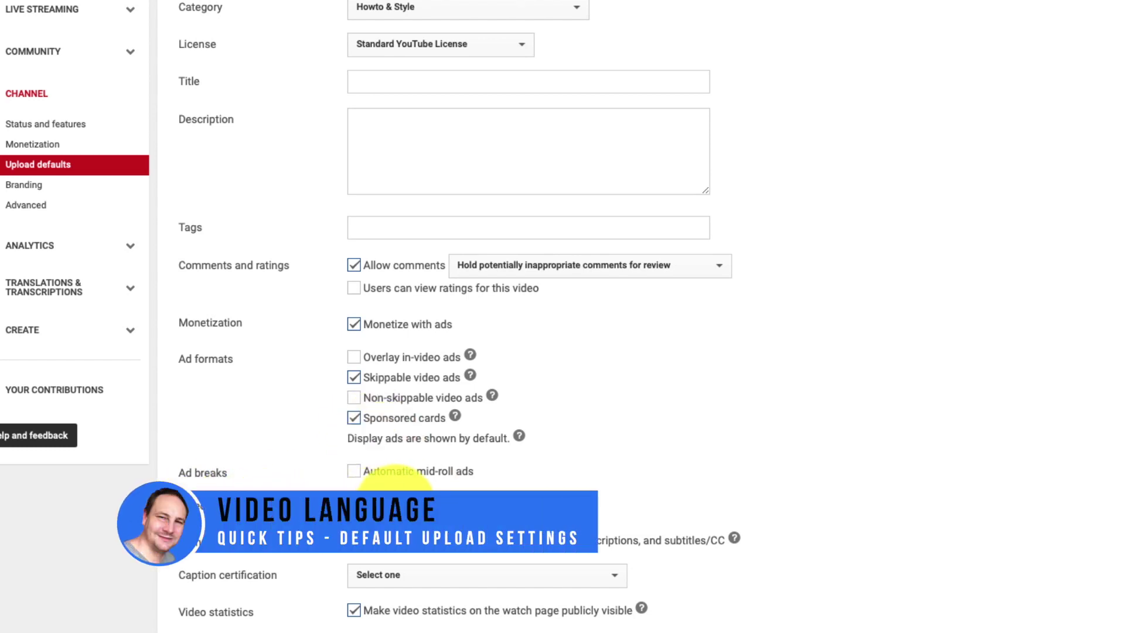
pyautogui.click(392, 477)
pyautogui.click(391, 480)
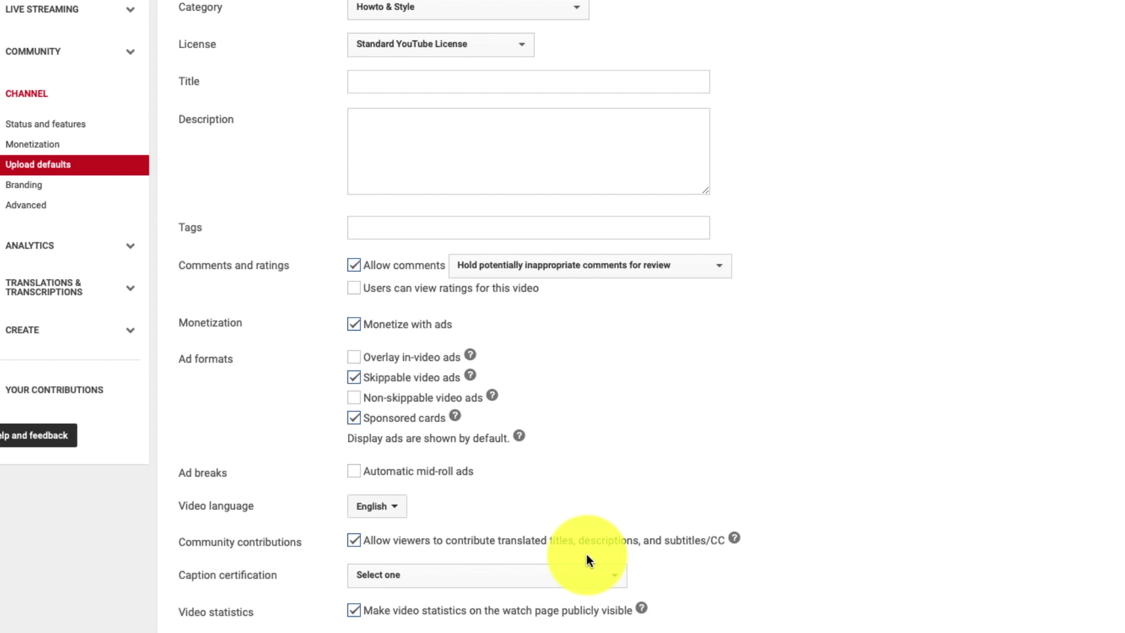
pyautogui.scroll(-2, 588, 560)
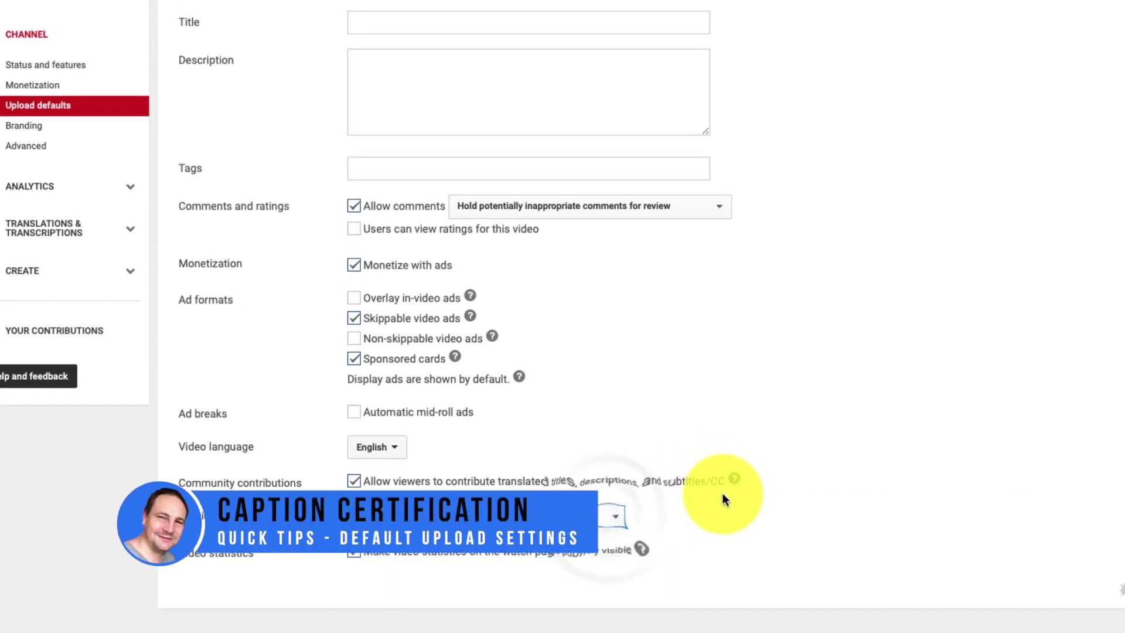
pyautogui.click(616, 512)
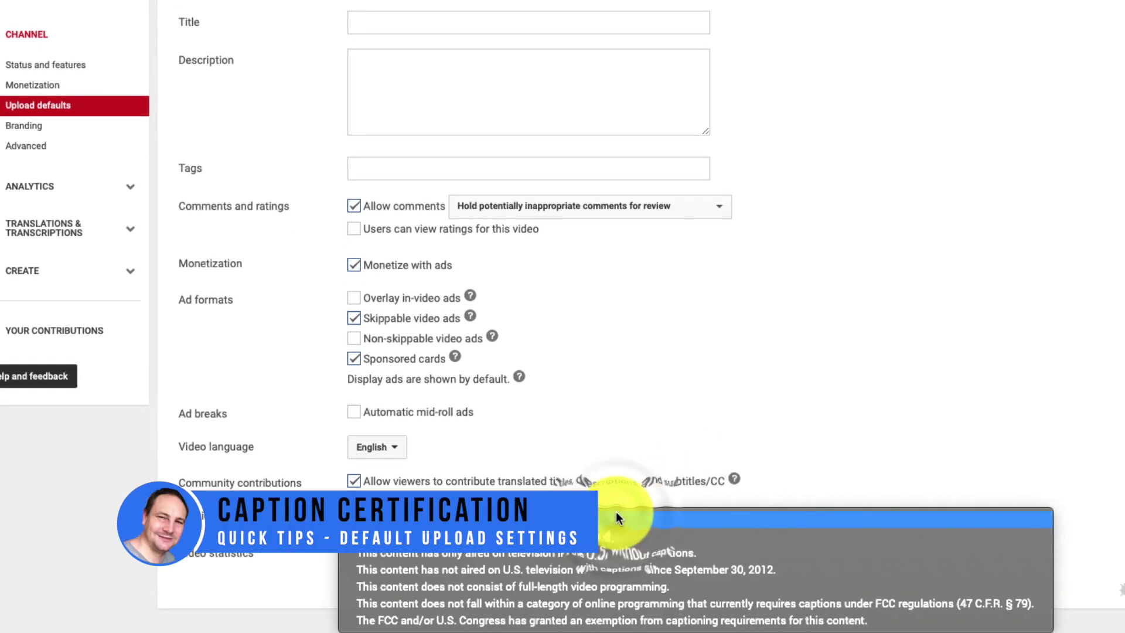
pyautogui.click(711, 497)
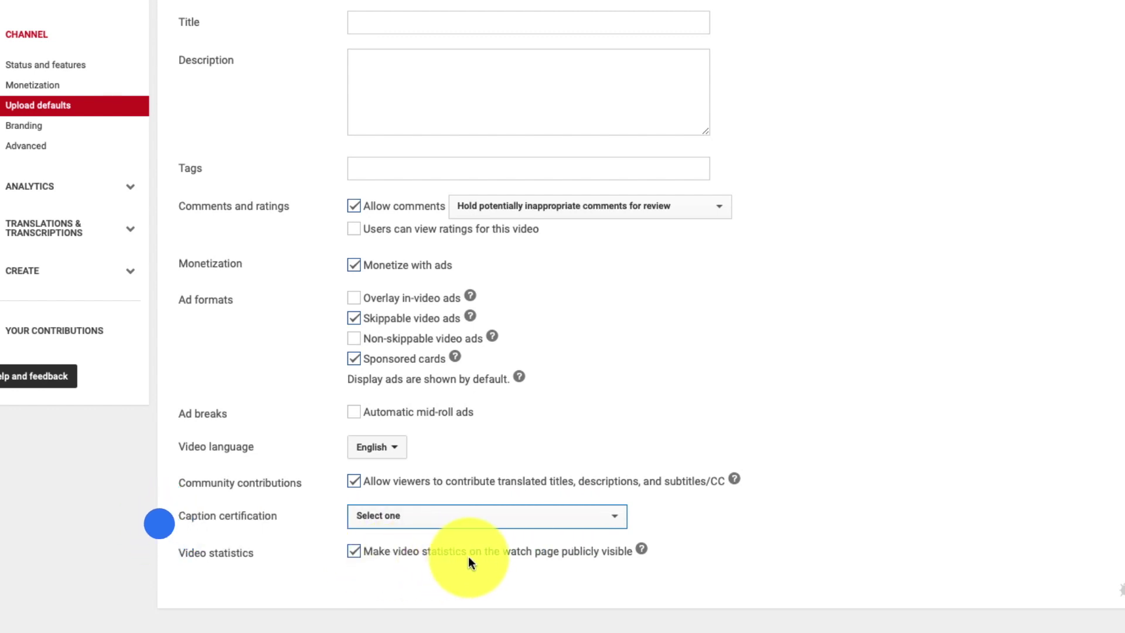
pyautogui.click(642, 549)
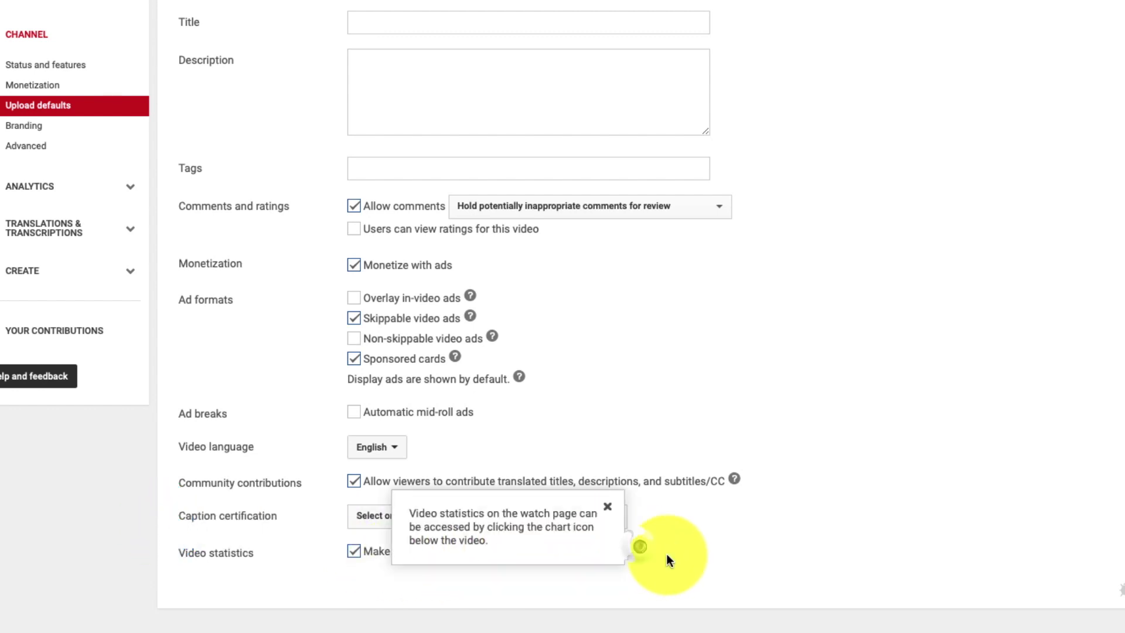
pyautogui.click(608, 507)
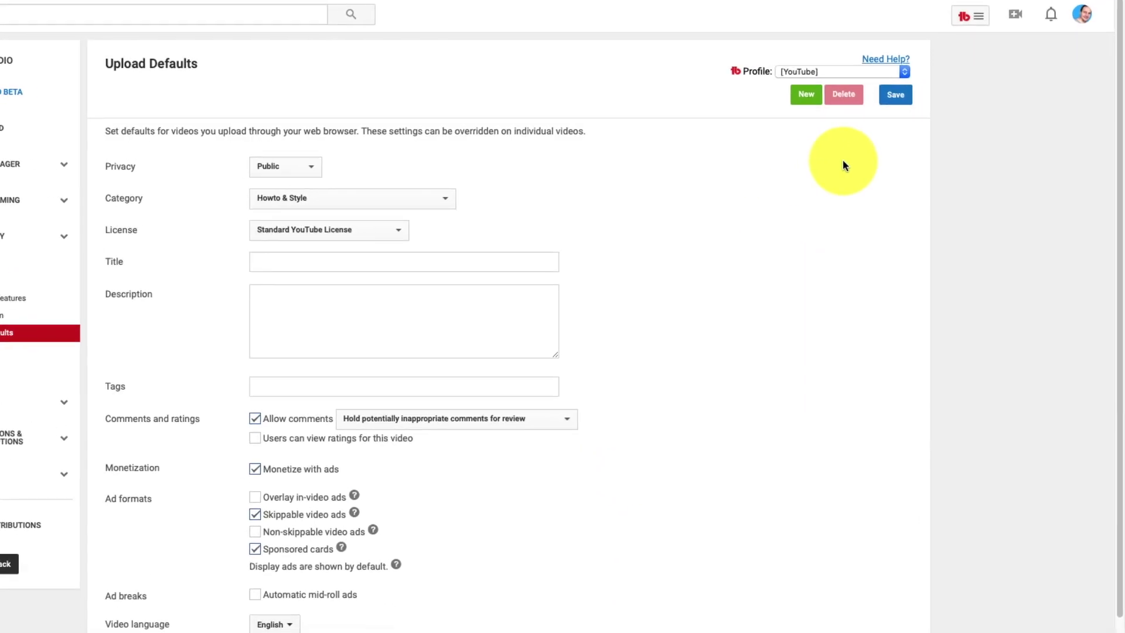
# Save the upload defaults, then select the [YouTube] profile and save them again
pyautogui.click(898, 99)
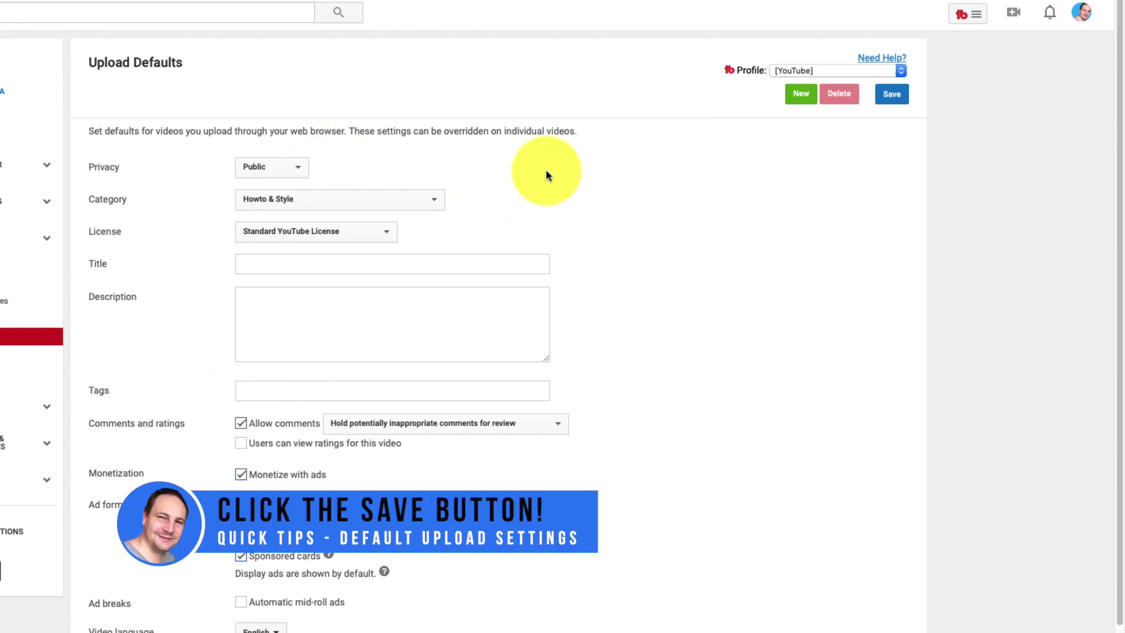
pyautogui.click(890, 104)
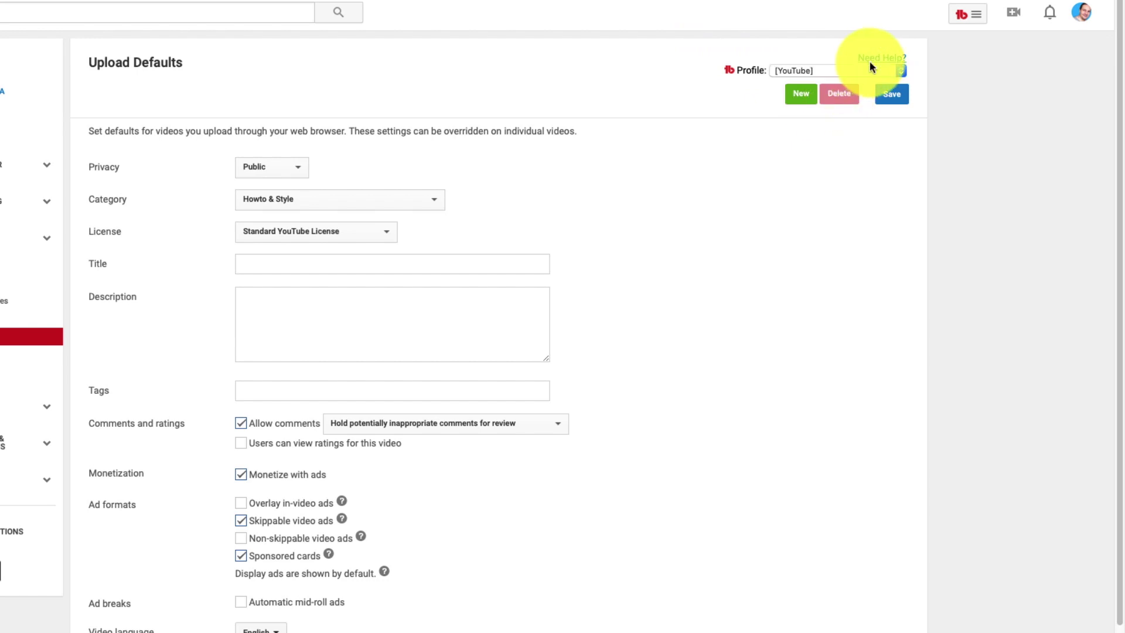
pyautogui.click(898, 69)
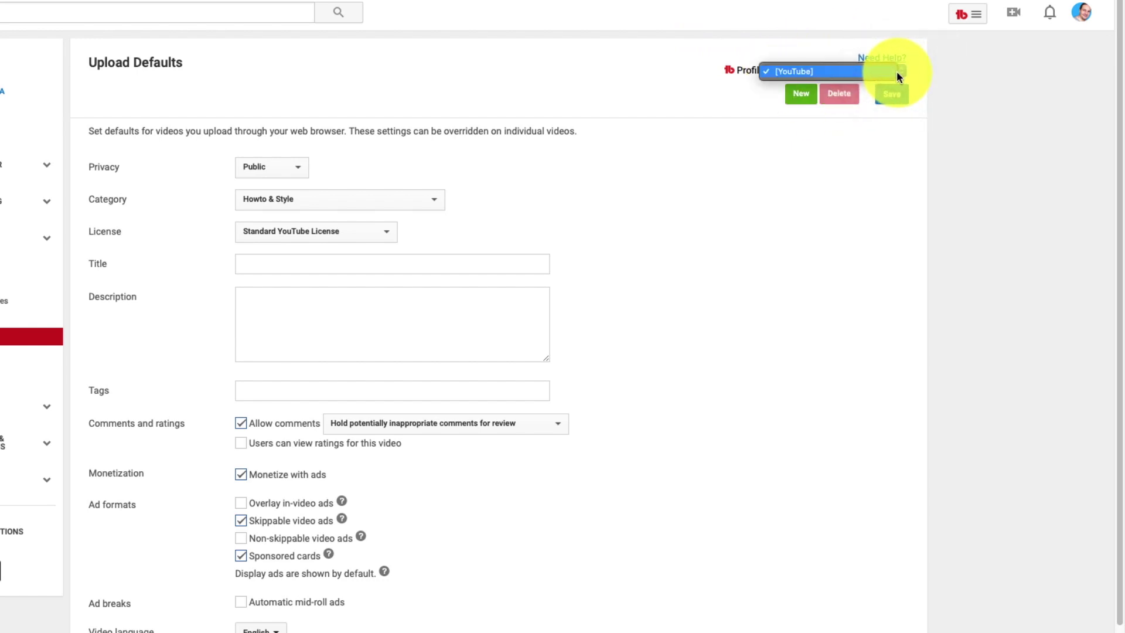
pyautogui.click(849, 73)
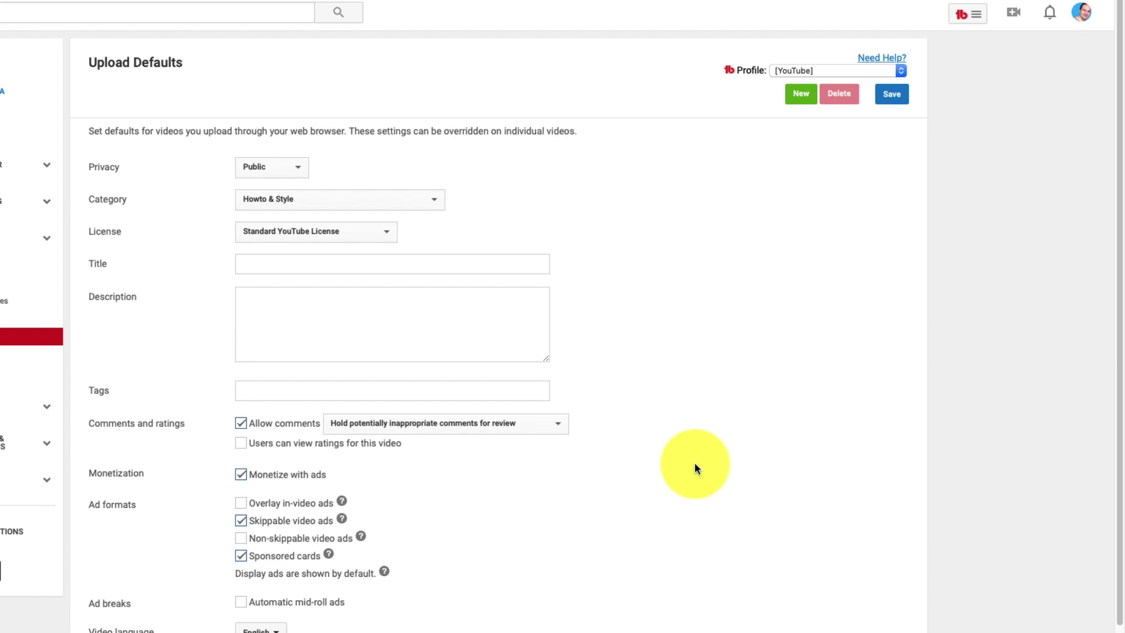
pyautogui.click(890, 95)
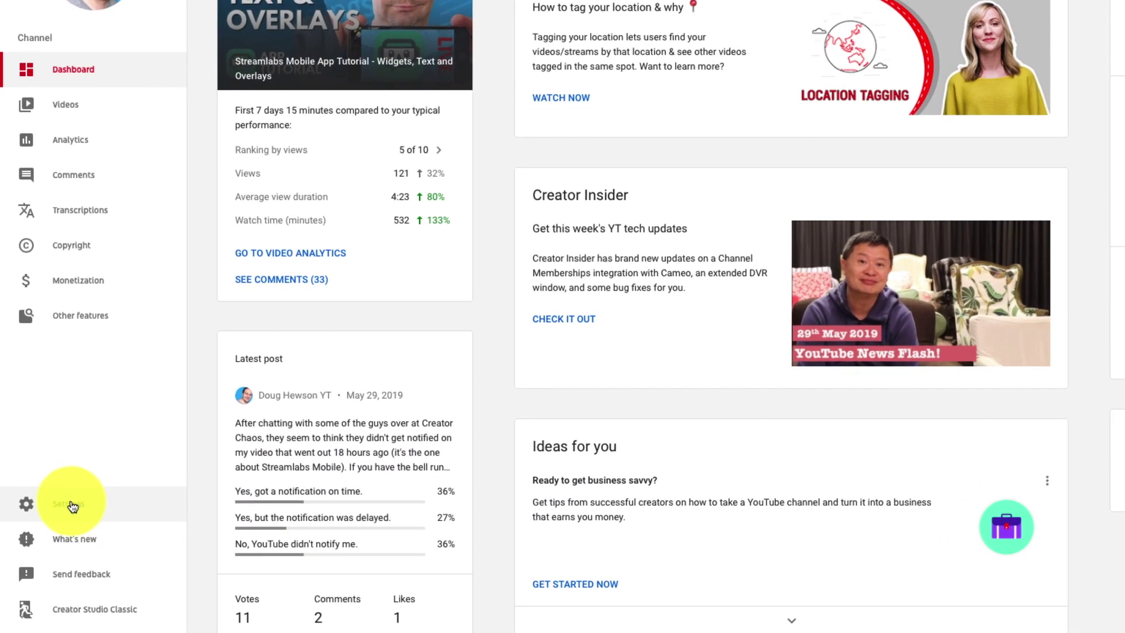
# Open YouTube Studio Settings on its General section, showing AUD currency
pyautogui.click(71, 505)
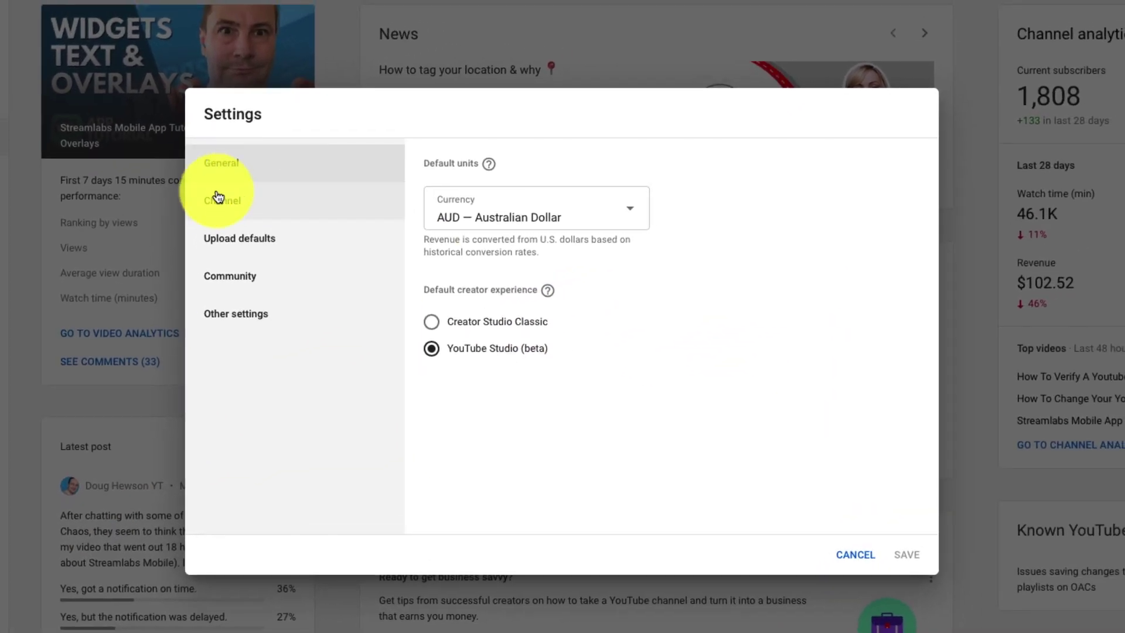
# Open the Upload defaults Extras tab showing empty tags, Sponsored cards and Skippable video ads
pyautogui.click(233, 244)
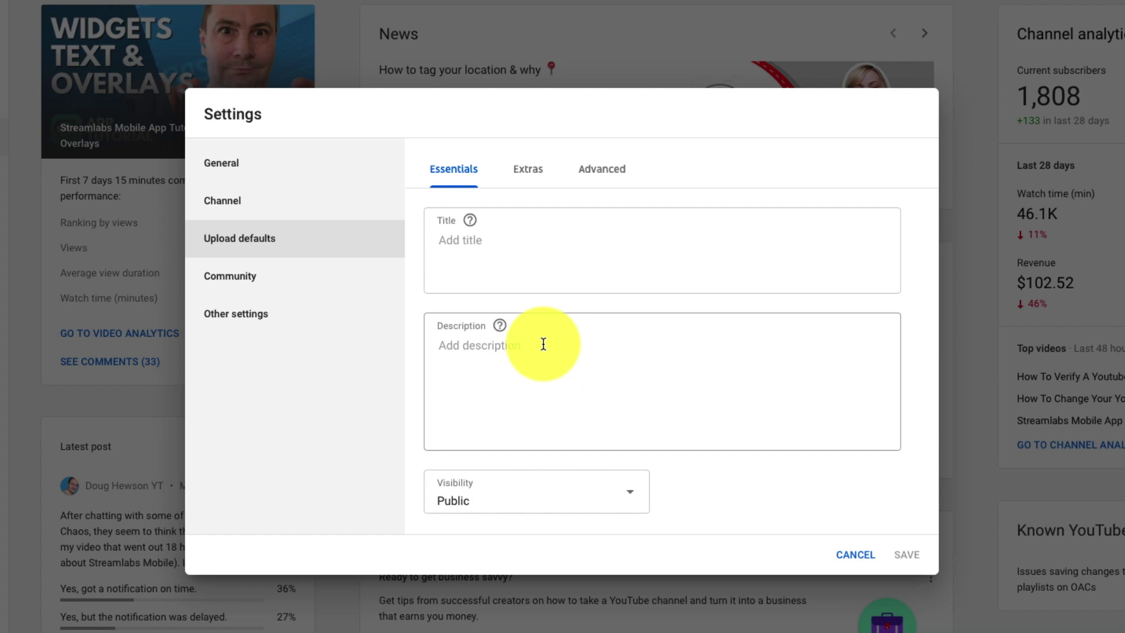
pyautogui.click(530, 171)
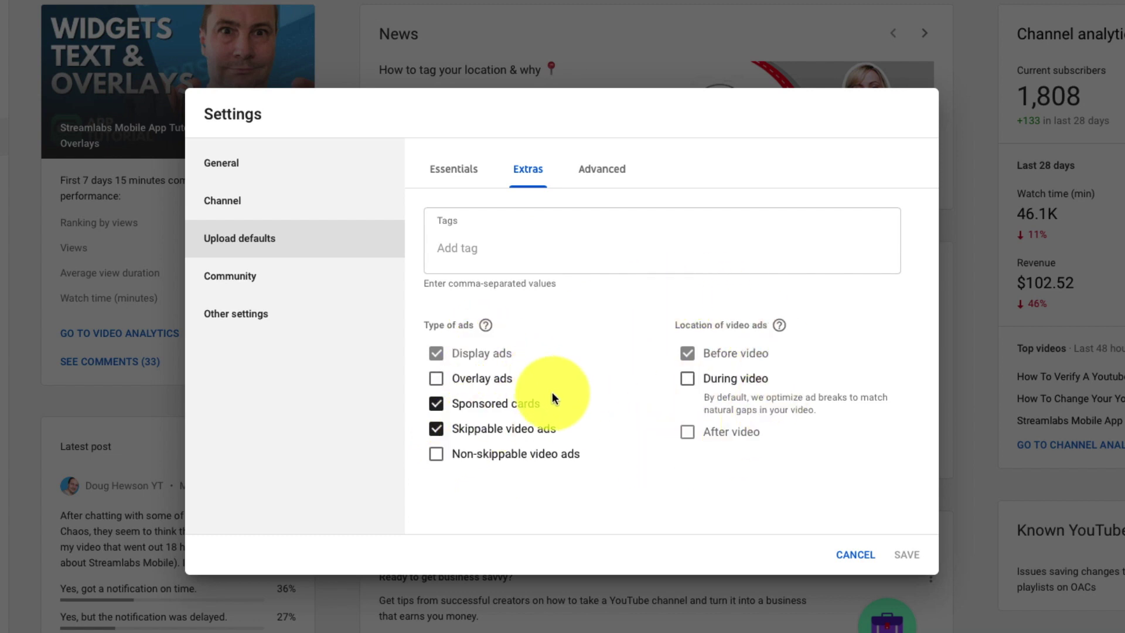
# Switch to the Advanced Upload defaults and scroll down to the comment moderation options
pyautogui.click(606, 172)
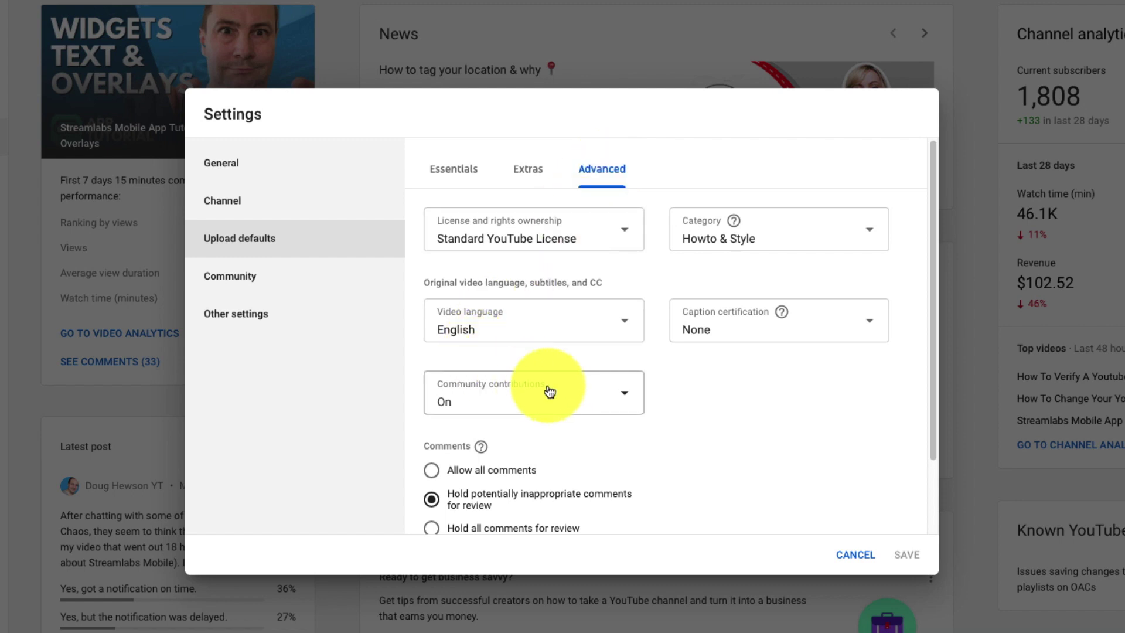
pyautogui.scroll(-1, 561, 402)
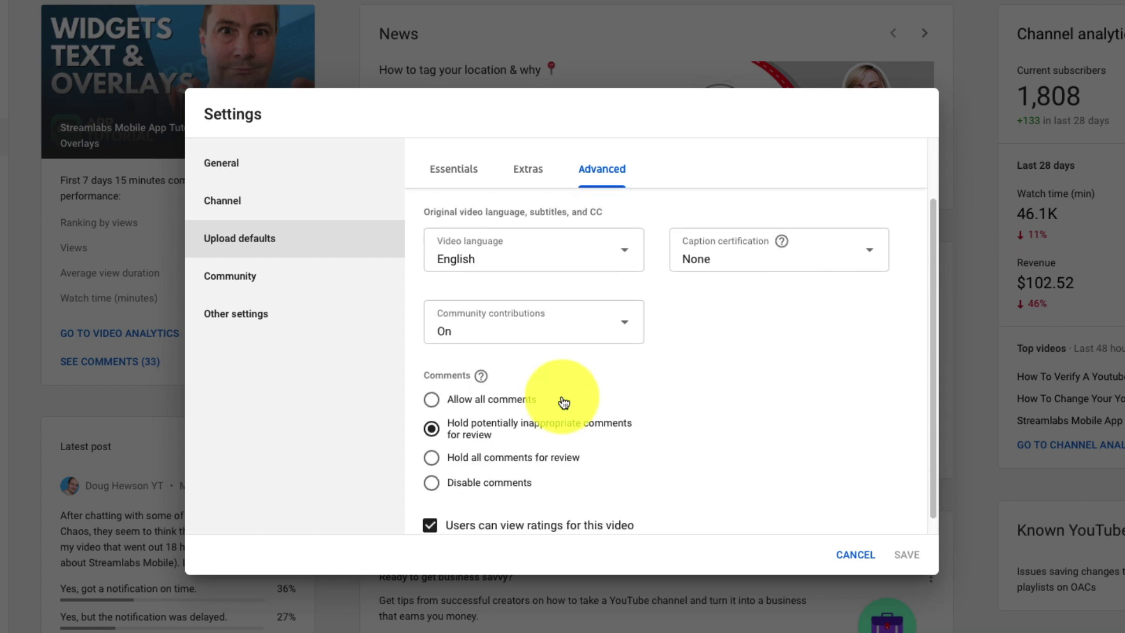
pyautogui.scroll(-1, 564, 403)
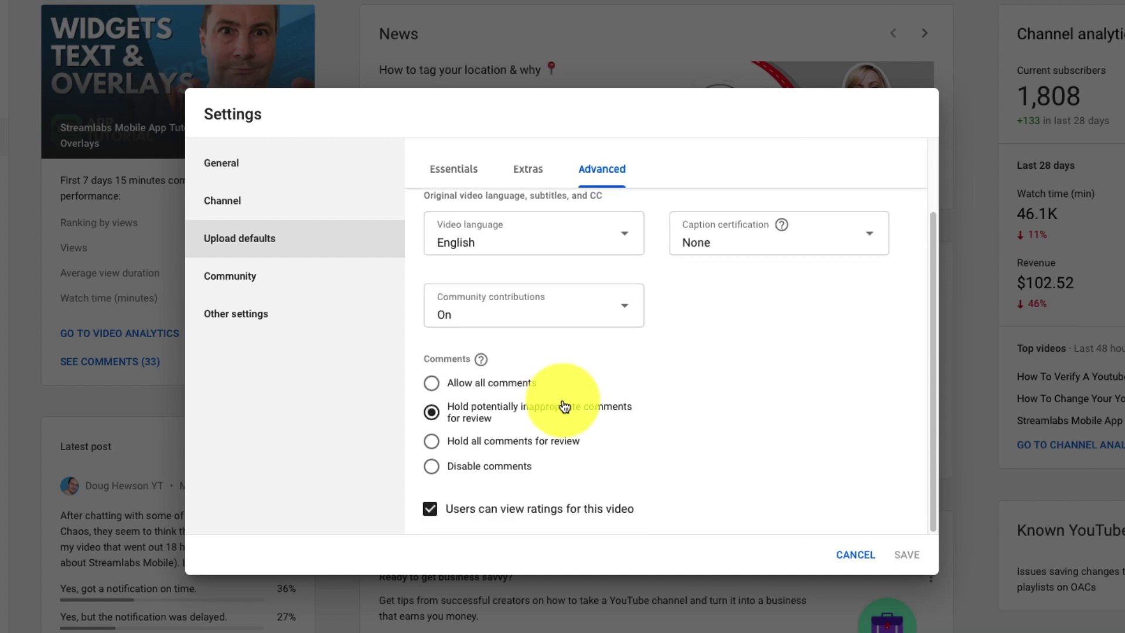